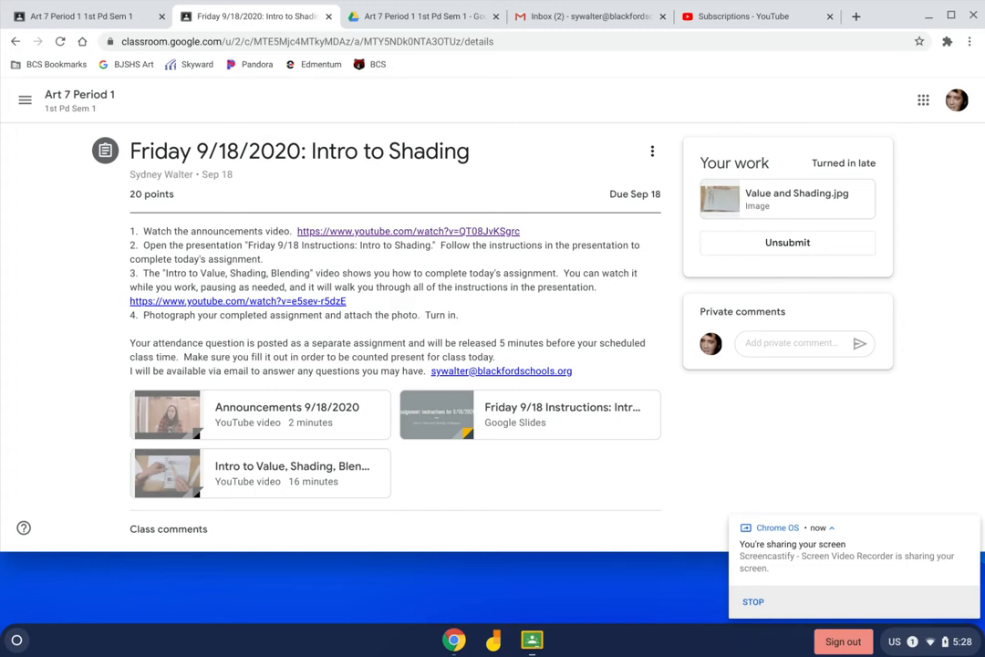
Unsubmit the Intro to Shading assignment and remove the attached Value and Shading.jpg image.
{"action": "left_click", "coordinate": [787, 242]}
{"action": "left_click", "coordinate": [565, 357]}
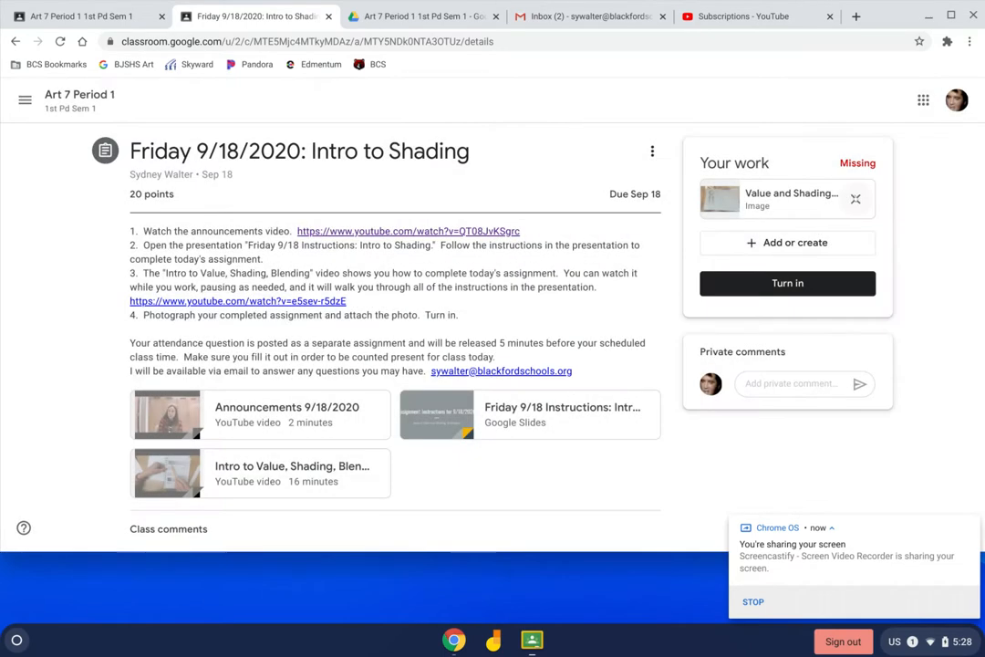
{"action": "left_click", "coordinate": [856, 198]}
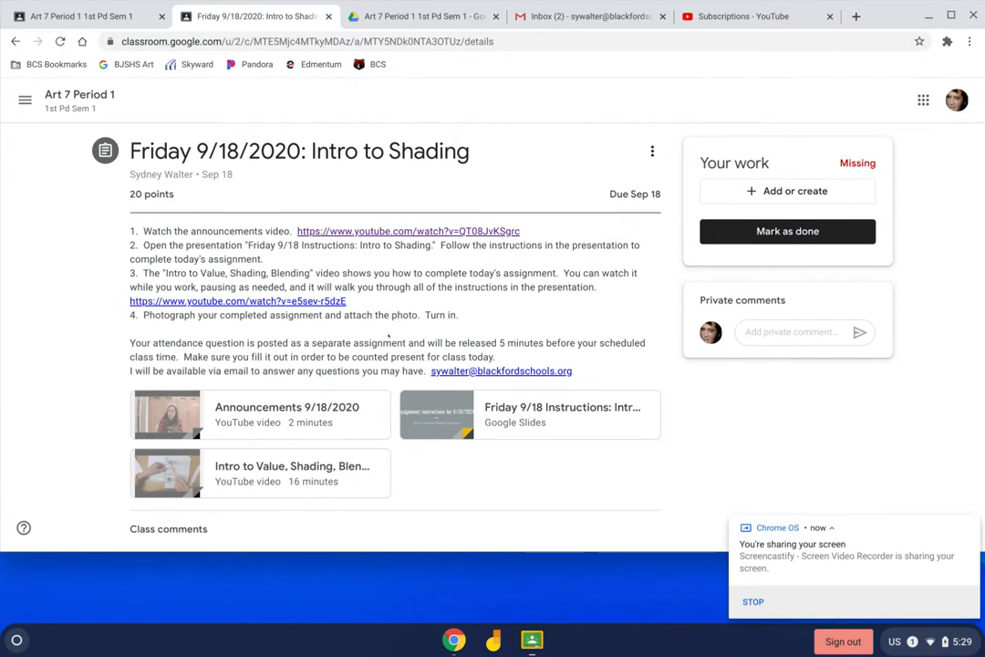
Switch to the Camera app and take a photo of the value and shading sketchbook page.
{"action": "left_click", "coordinate": [16, 642]}
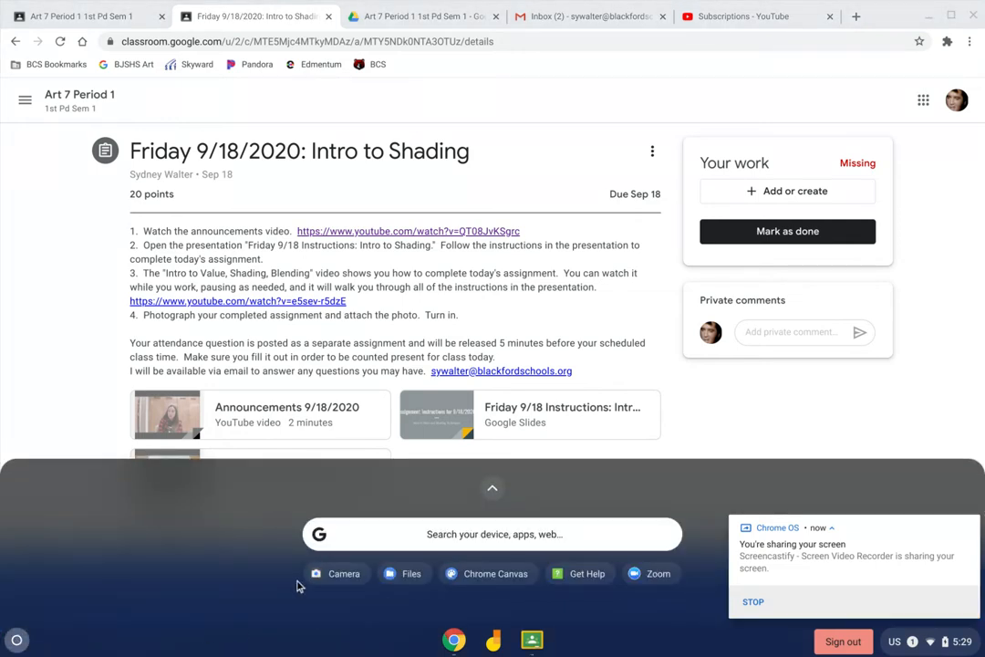
{"action": "left_click", "coordinate": [344, 574]}
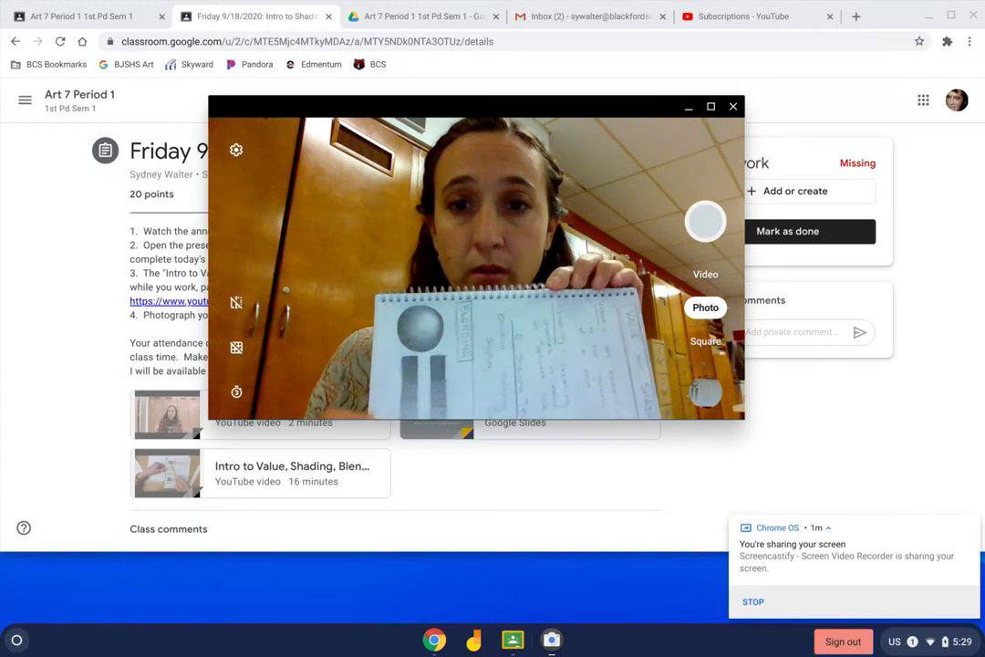
{"action": "left_click", "coordinate": [704, 221]}
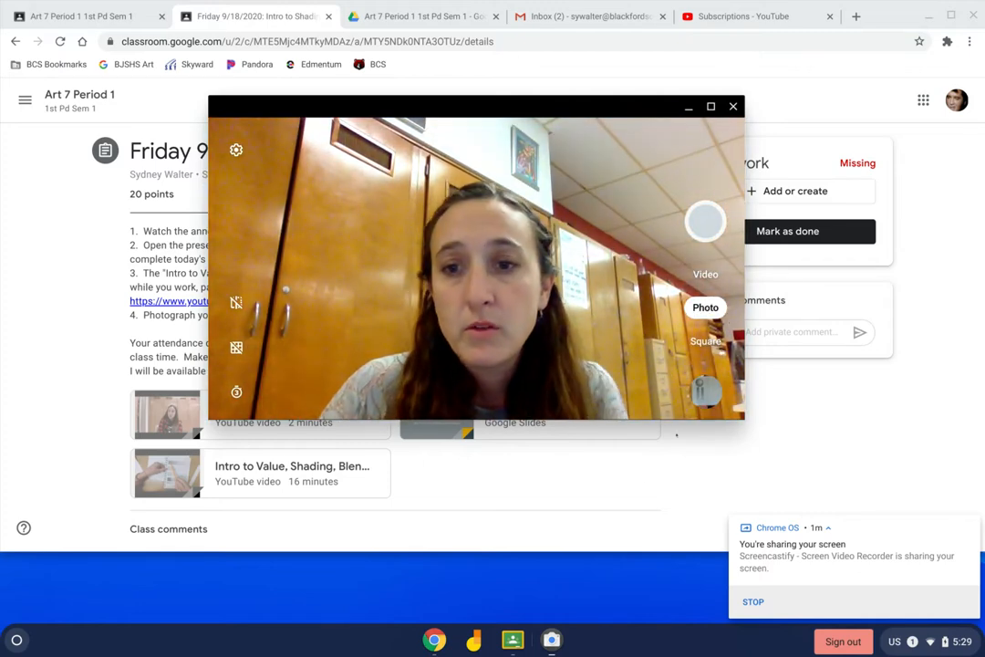
Review the photo just taken of the sketchbook page and delete it, returning to the camera.
{"action": "left_click", "coordinate": [706, 392]}
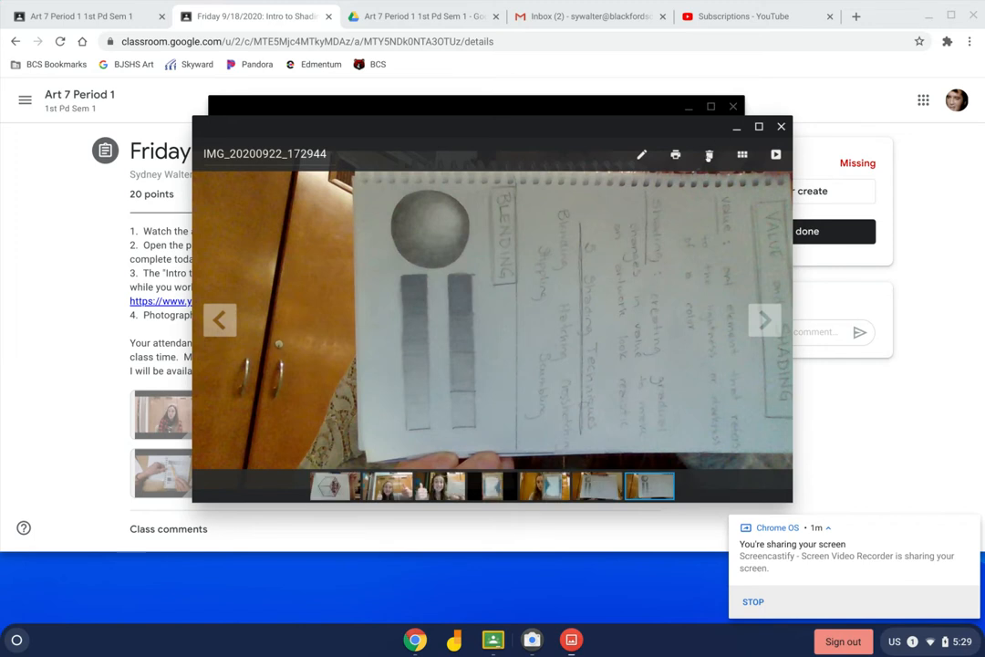
{"action": "left_click", "coordinate": [709, 157]}
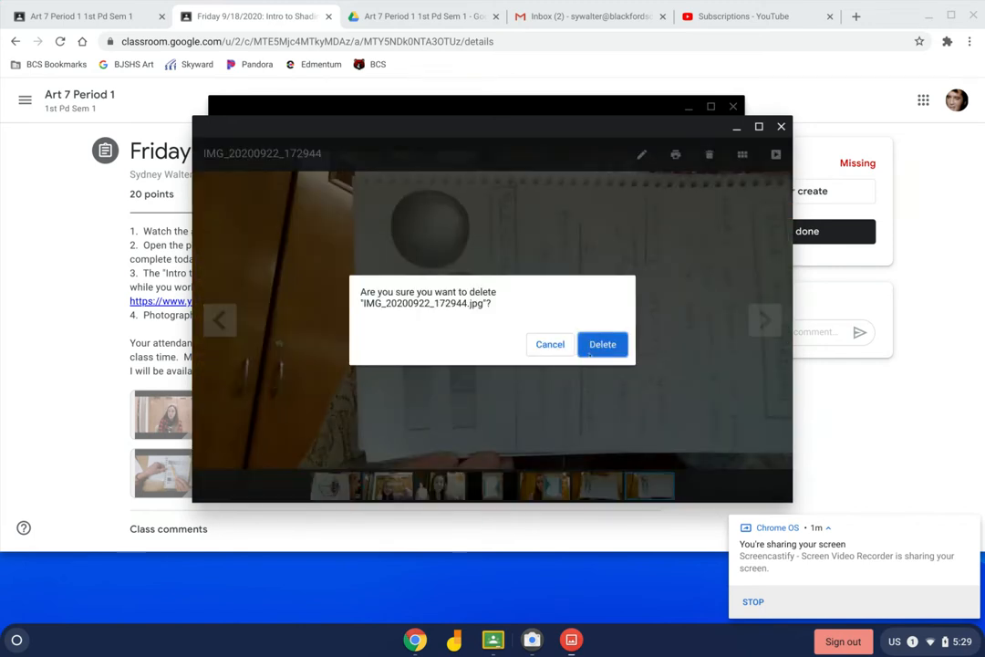
{"action": "left_click", "coordinate": [601, 344]}
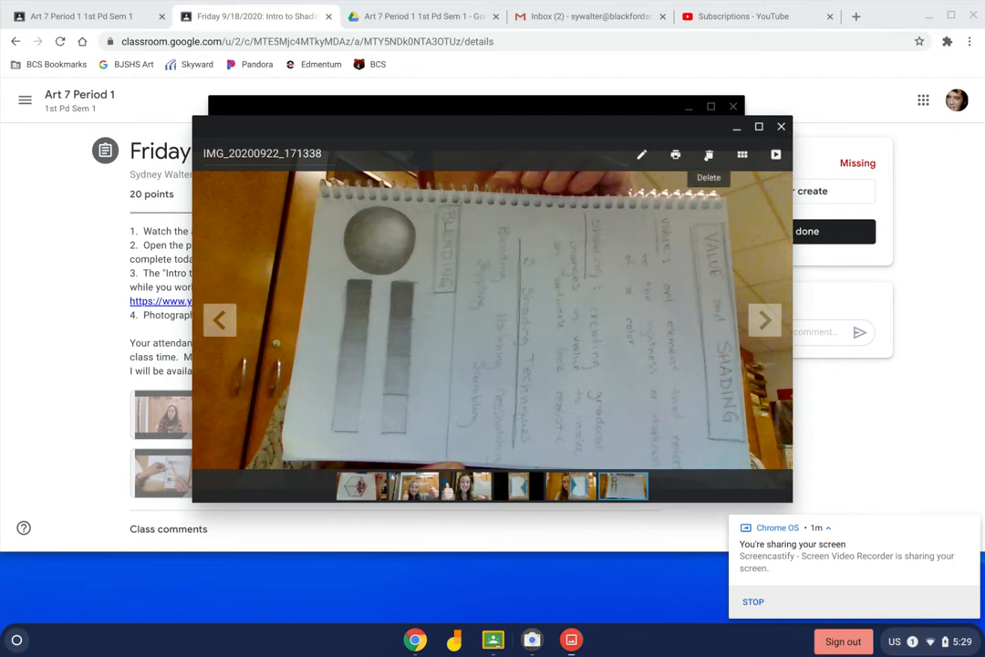
{"action": "left_click", "coordinate": [781, 126]}
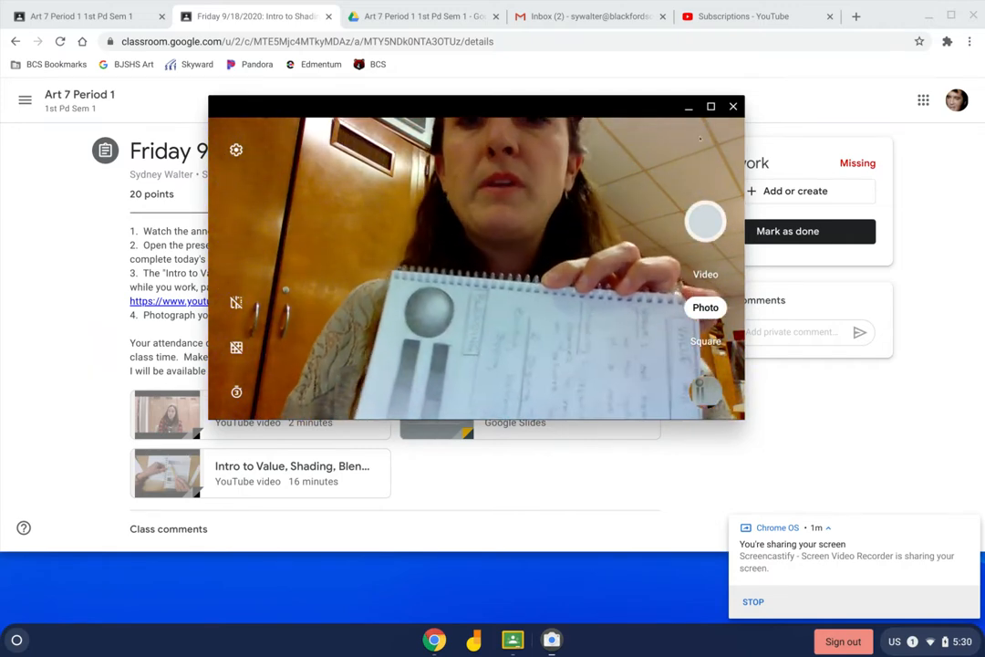
Take another photo of the sketchbook page and open it in the image viewer.
{"action": "left_click", "coordinate": [710, 233]}
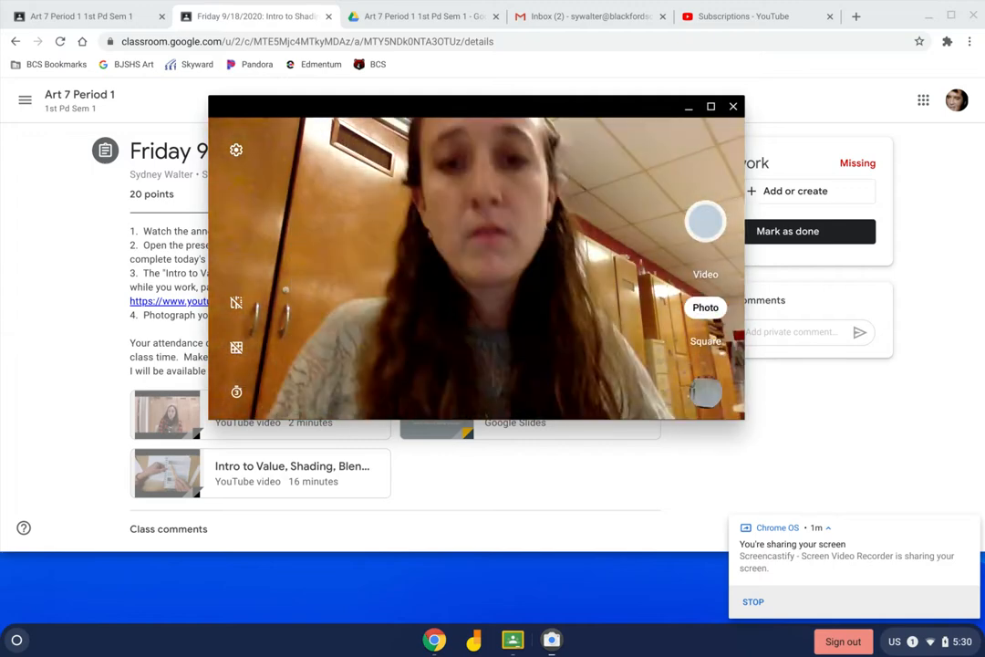
{"action": "left_click", "coordinate": [702, 390]}
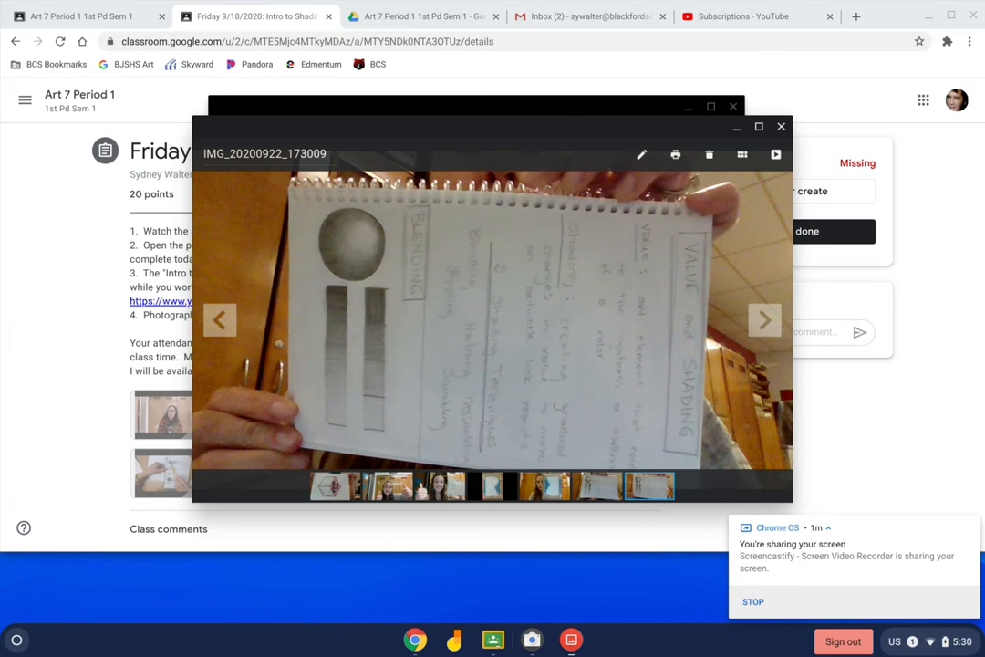
{"action": "mouse_move", "coordinate": [534, 262]}
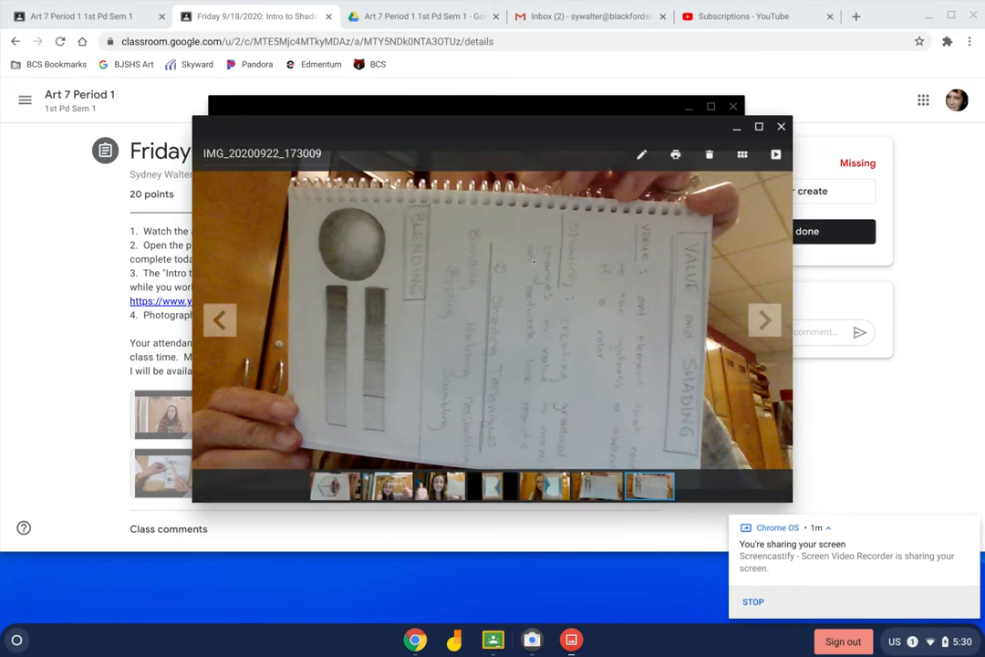
Crop the new photo to the edges of the sketchbook page, overwriting the original.
{"action": "left_click", "coordinate": [641, 154]}
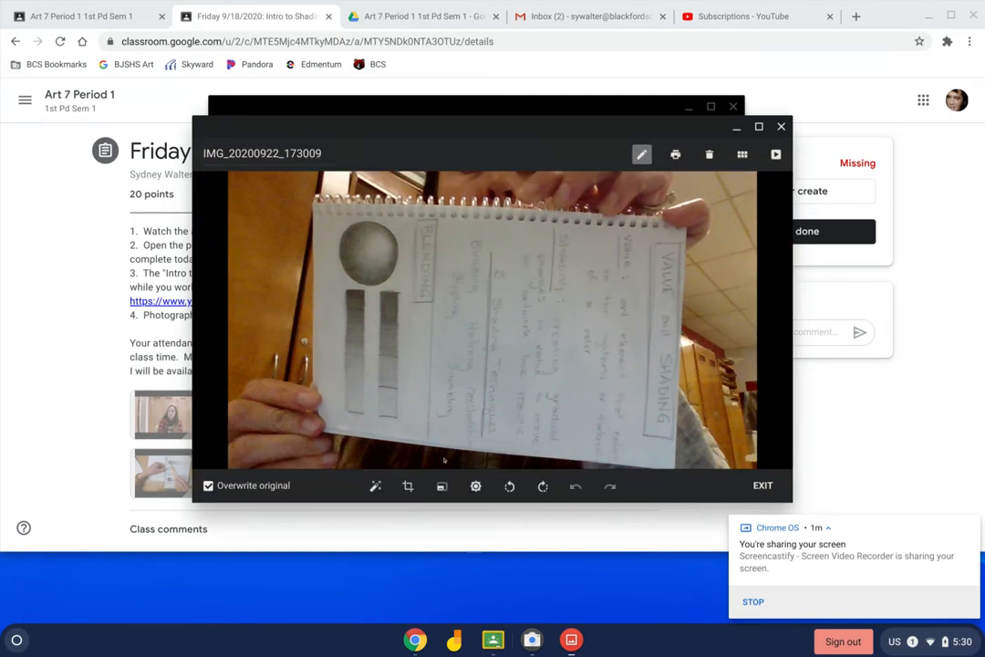
{"action": "left_click", "coordinate": [408, 490]}
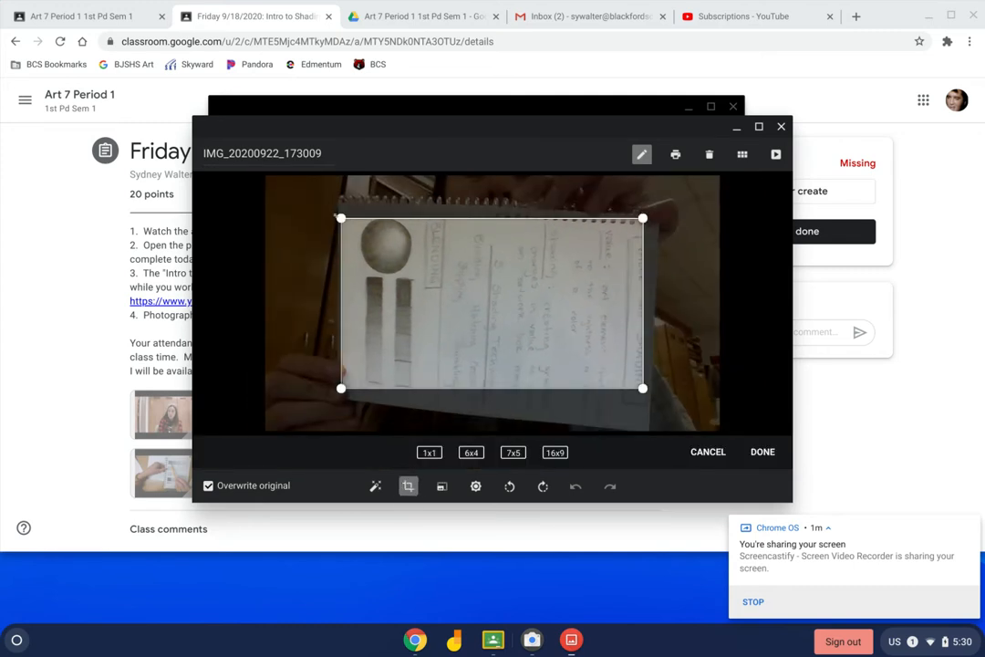
{"action": "left_click_drag", "start_coordinate": [339, 218], "coordinate": [332, 207]}
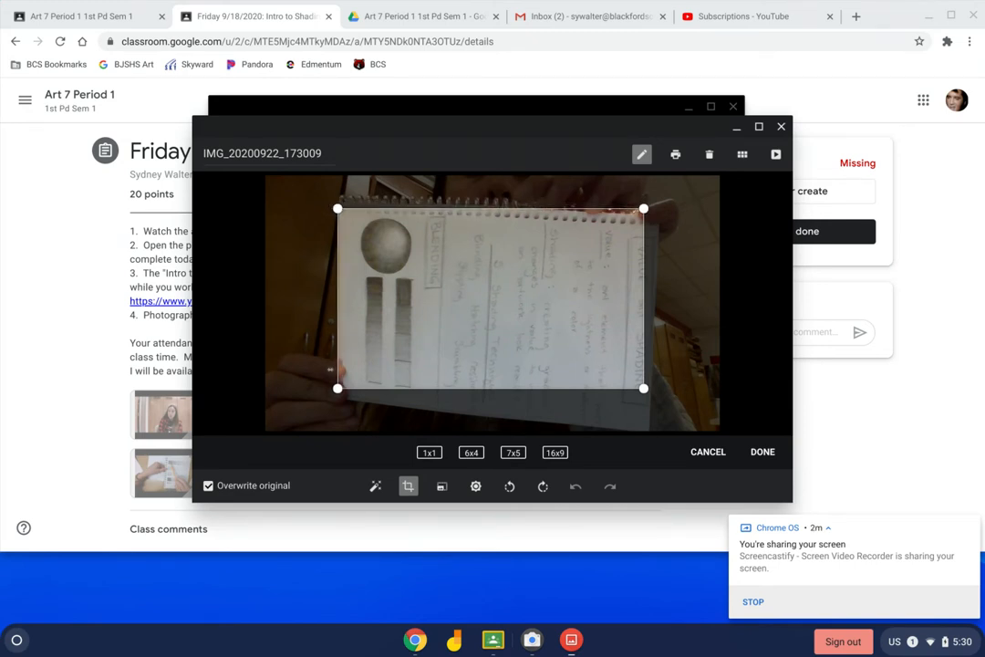
{"action": "left_click_drag", "start_coordinate": [644, 388], "coordinate": [654, 430]}
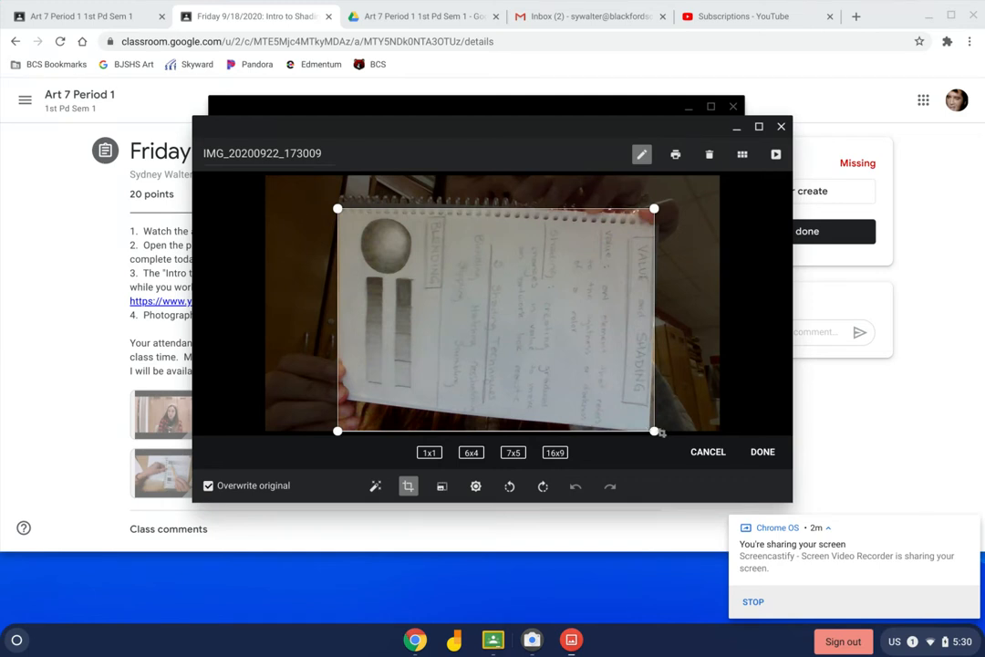
{"action": "left_click_drag", "start_coordinate": [654, 319], "coordinate": [658, 321]}
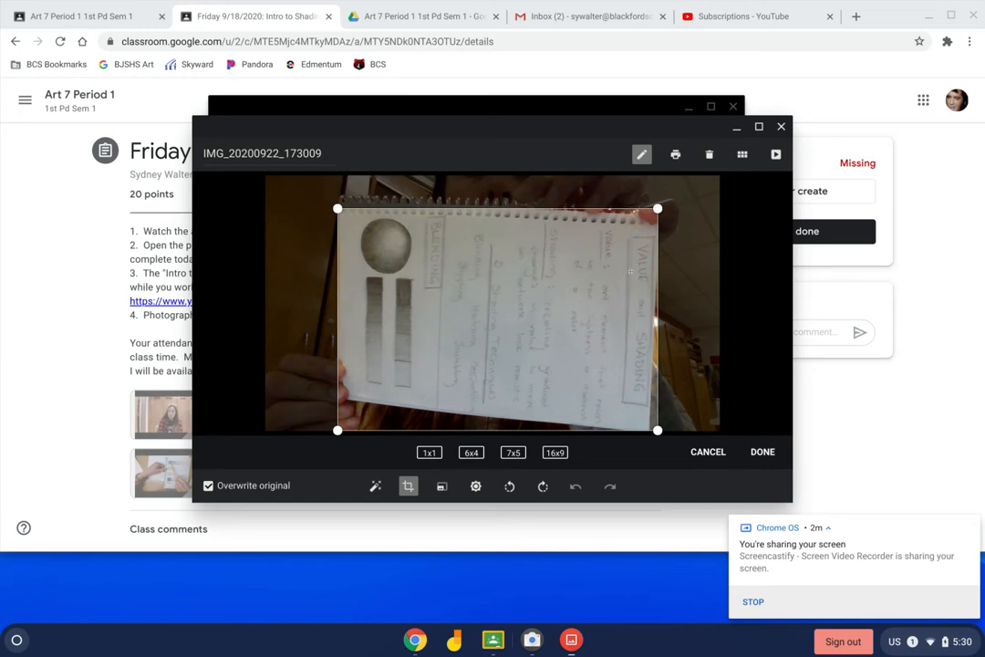
{"action": "left_click", "coordinate": [762, 452]}
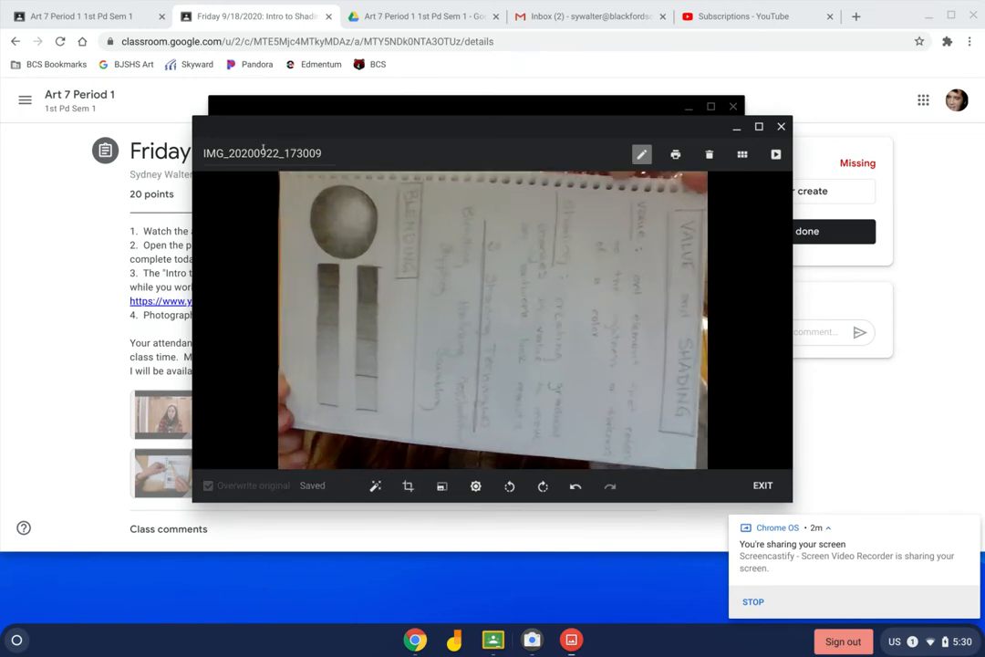
Rename the cropped photo to "Value & Shading" and close the image viewer and camera.
{"action": "left_click", "coordinate": [318, 152]}
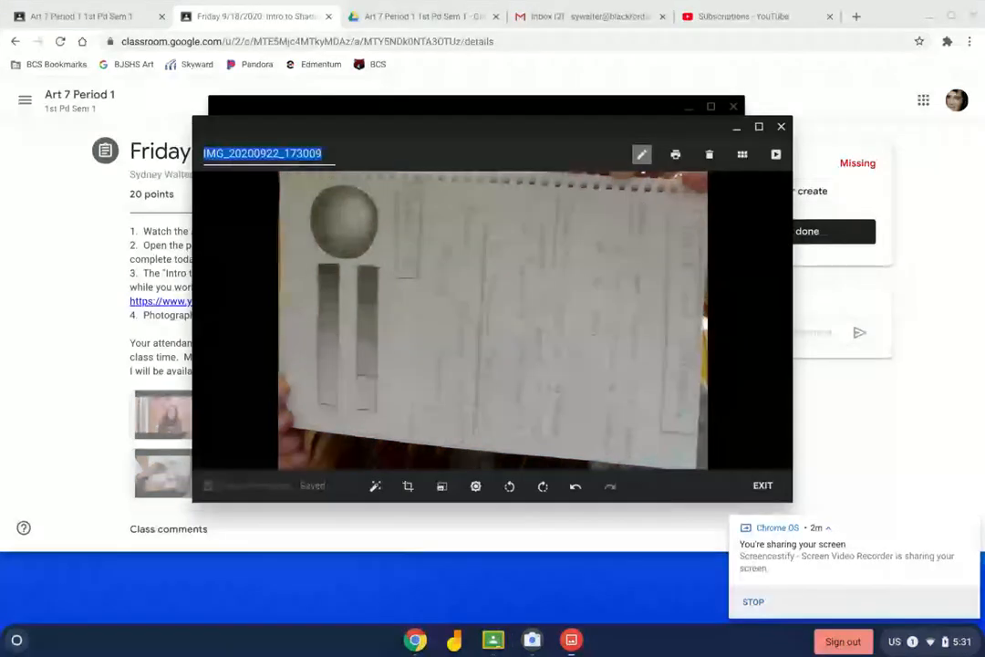
{"action": "type", "text": "Value & S"}
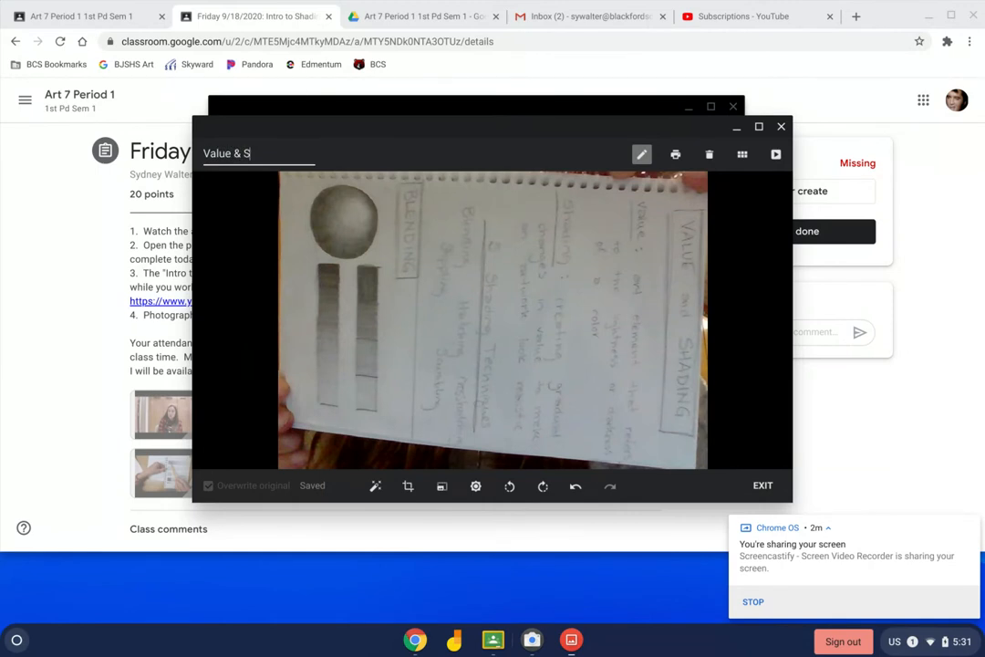
{"action": "type", "text": "hading"}
{"action": "left_click", "coordinate": [520, 153]}
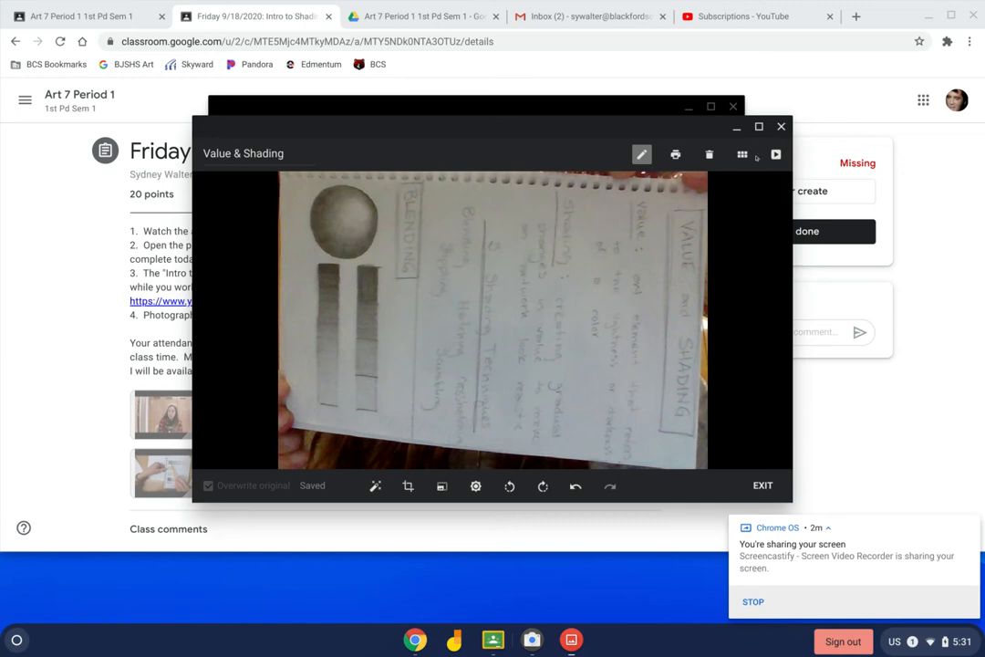
{"action": "left_click", "coordinate": [780, 126]}
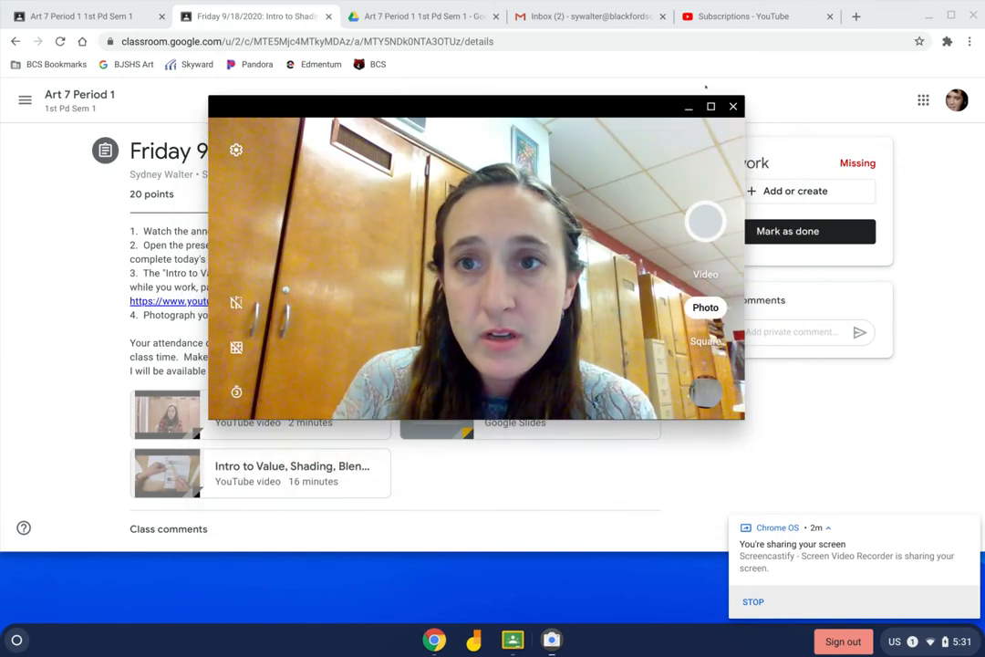
{"action": "left_click", "coordinate": [735, 107]}
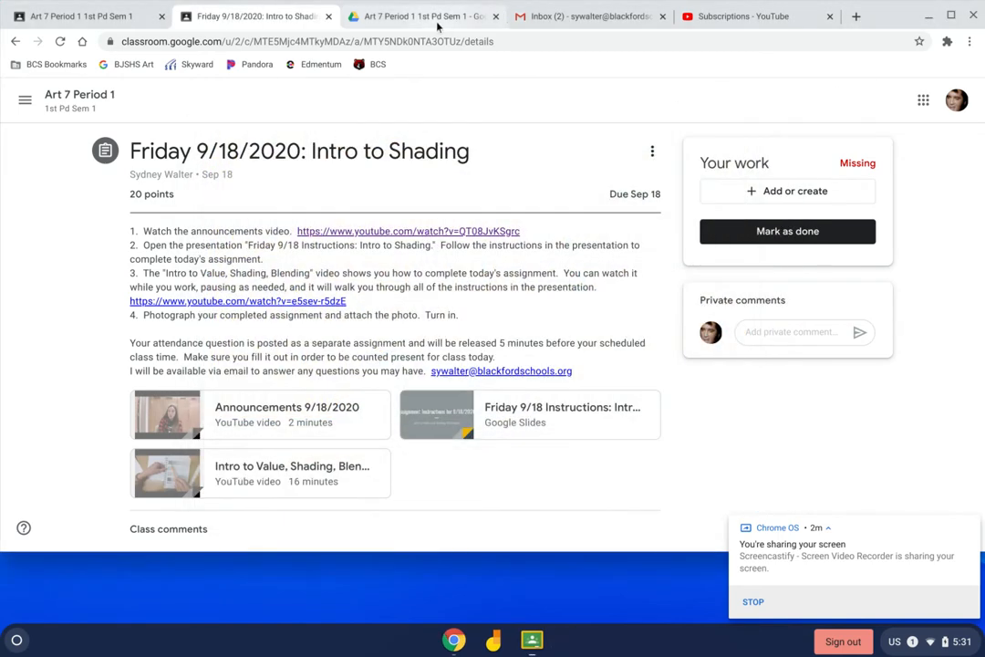
Switch to Google Drive and open the Art 7 Period 1 1st Pd Sem 1 folder inside My Drive's Classroom folder.
{"action": "left_click", "coordinate": [438, 25]}
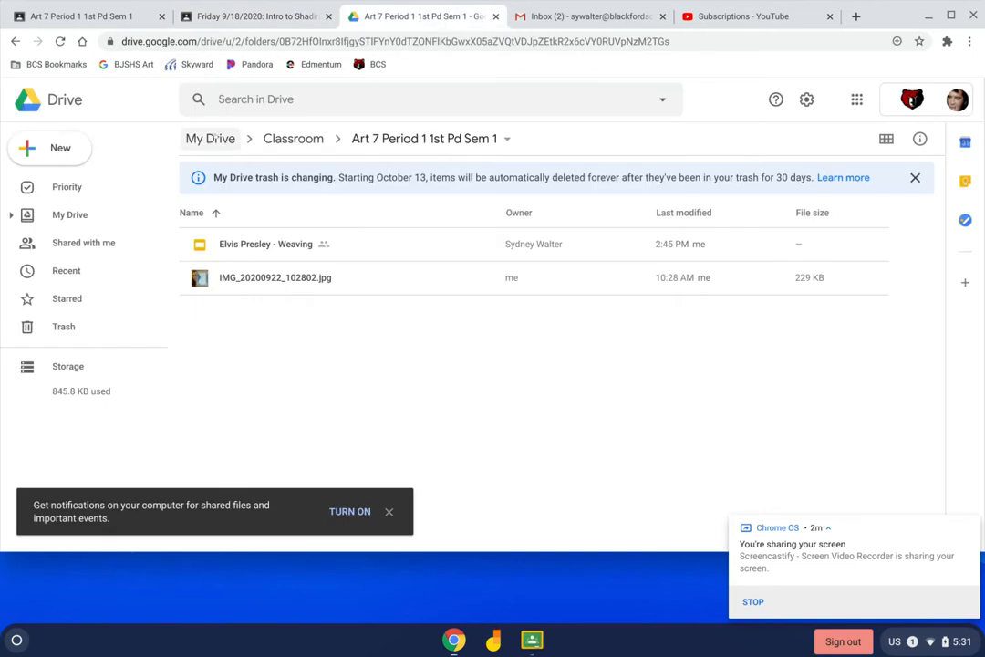
{"action": "left_click", "coordinate": [209, 137]}
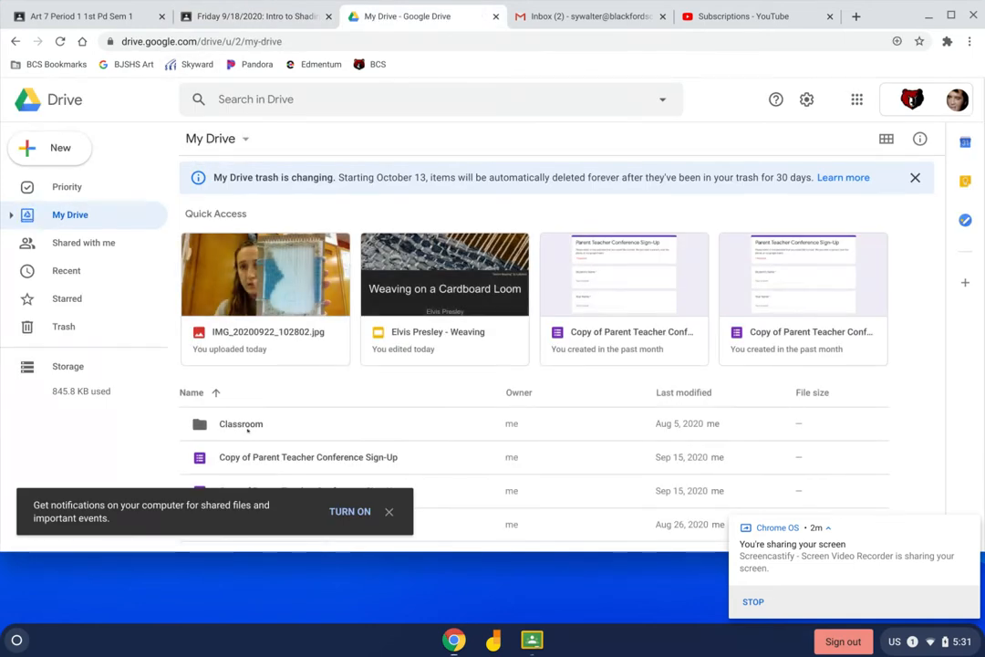
{"action": "left_click", "coordinate": [244, 424]}
{"action": "double_click", "coordinate": [244, 424]}
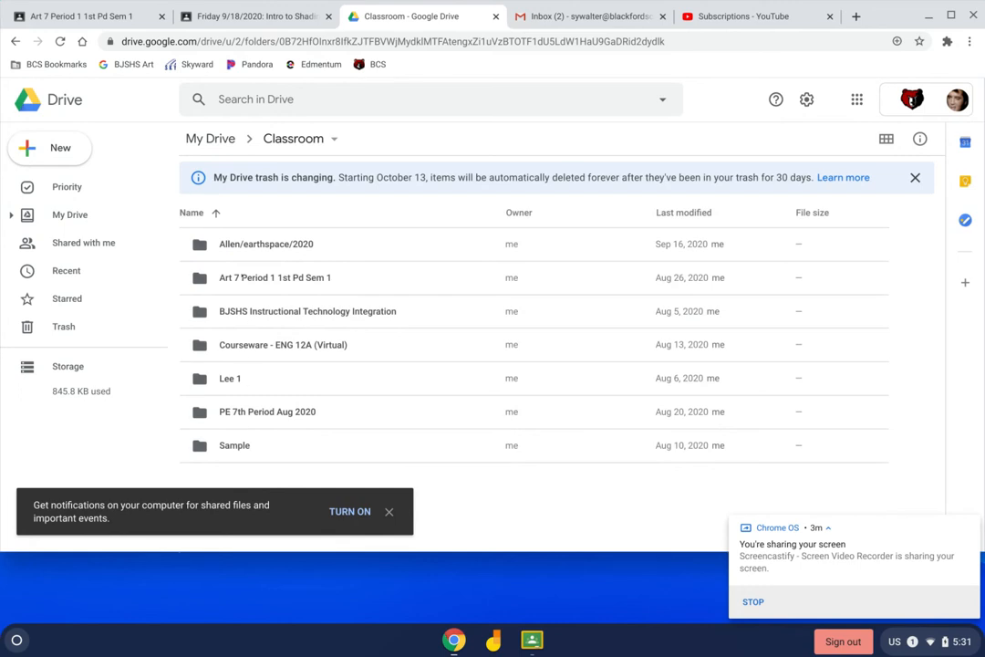
{"action": "double_click", "coordinate": [242, 276]}
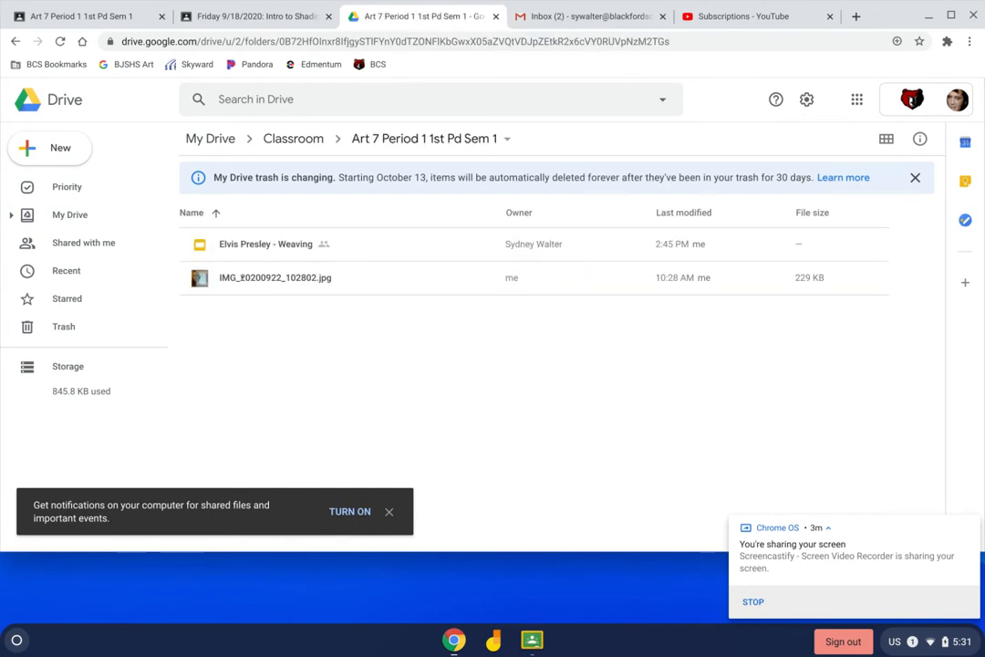
Upload Value & Shading.jpg from the device's images to the Art 7 Period 1 class folder.
{"action": "left_click", "coordinate": [64, 150]}
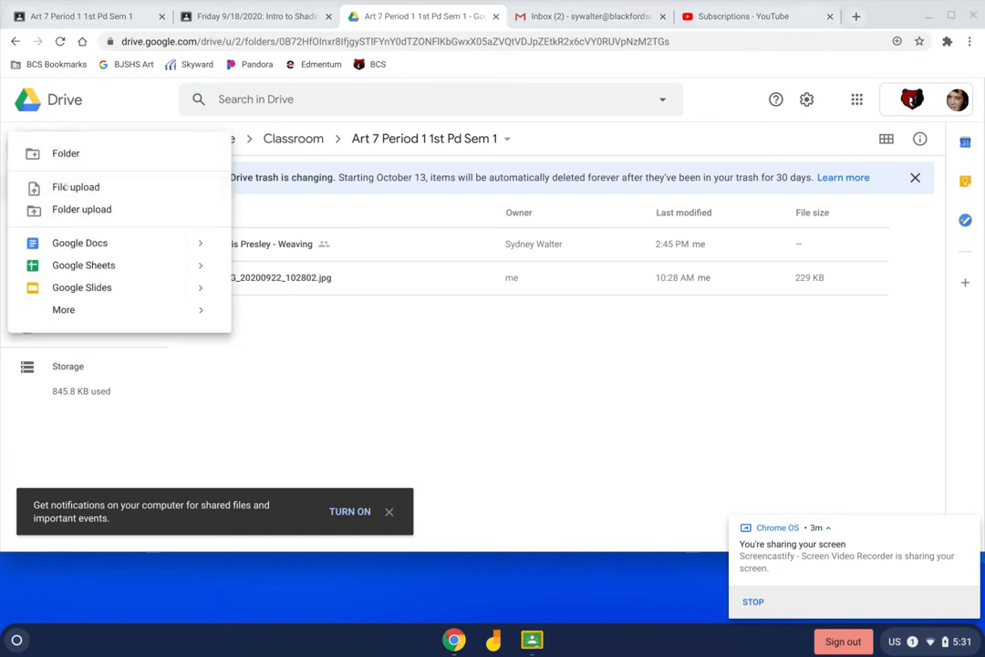
{"action": "left_click", "coordinate": [75, 186]}
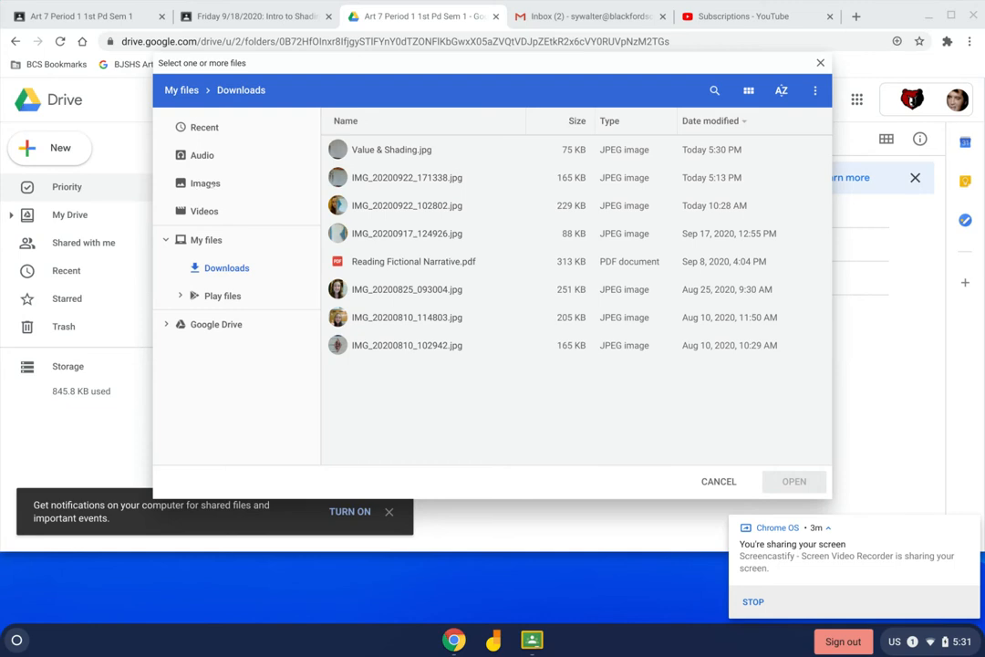
{"action": "left_click", "coordinate": [211, 183]}
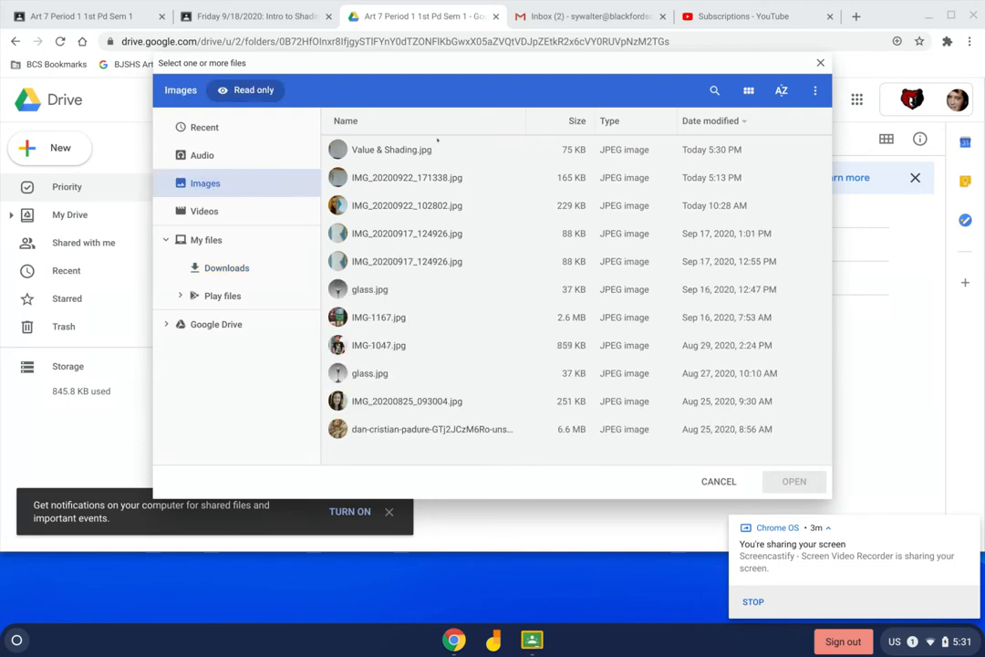
{"action": "left_click", "coordinate": [375, 149]}
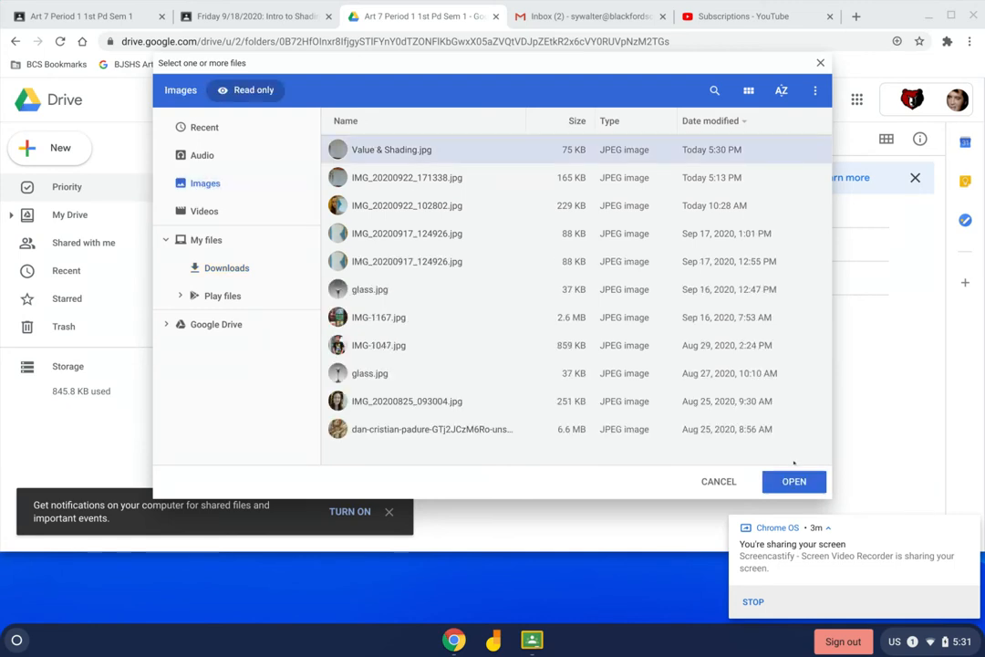
{"action": "left_click", "coordinate": [792, 481]}
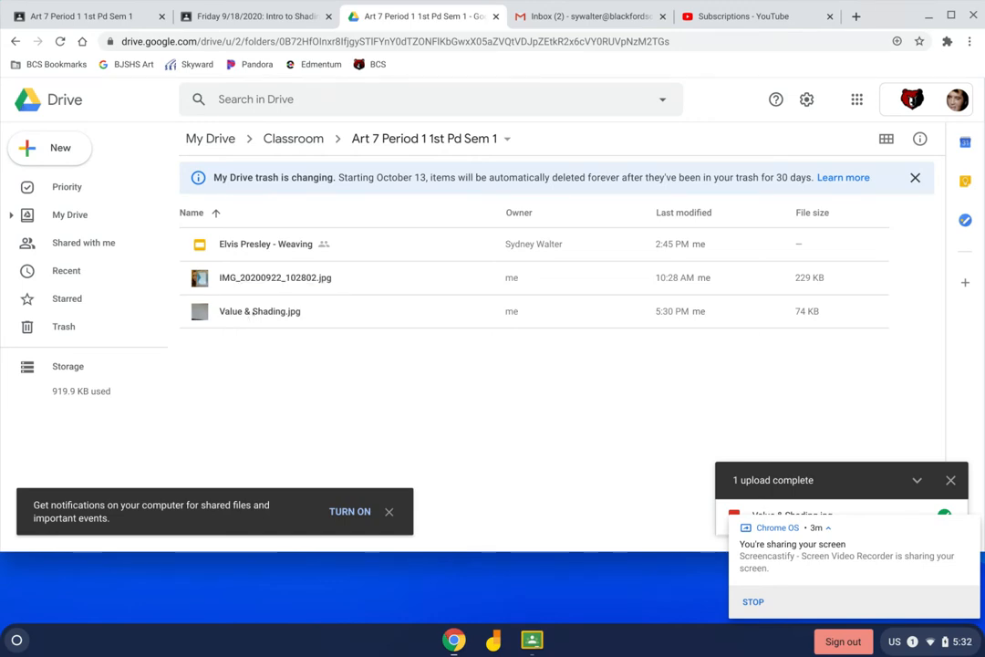
Rename the uploaded Value & Shading.jpg in the class folder to "Blending Practice.jpg".
{"action": "left_click", "coordinate": [244, 313]}
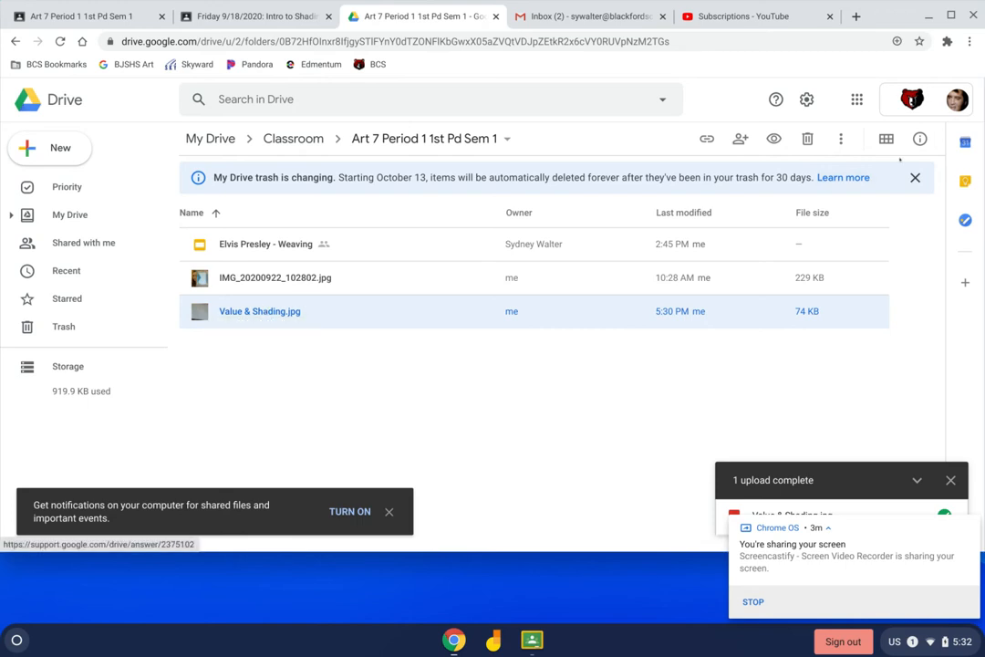
{"action": "left_click", "coordinate": [835, 140]}
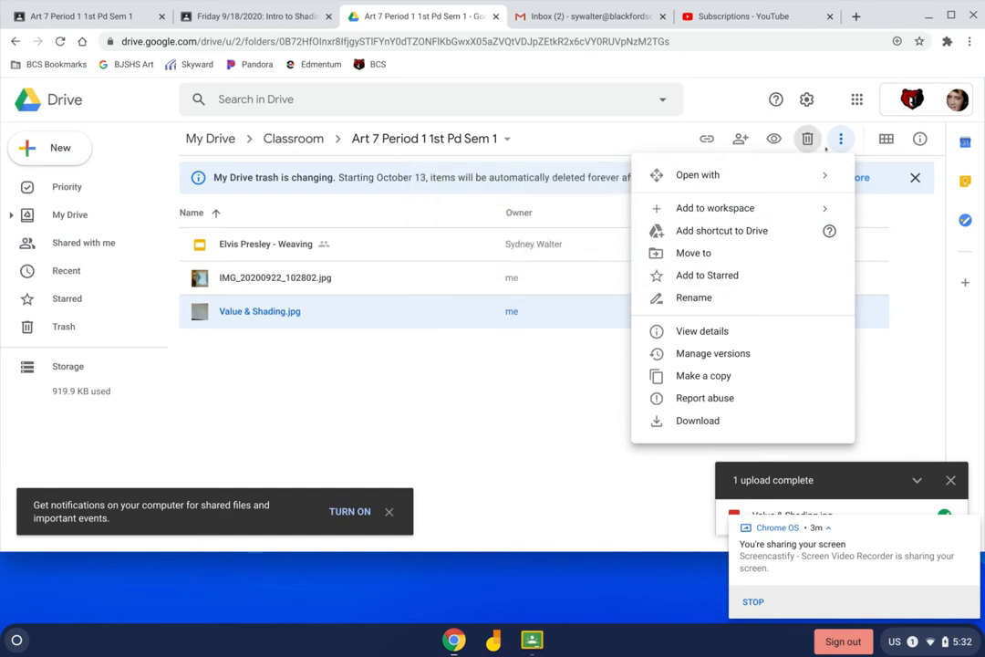
{"action": "left_click", "coordinate": [694, 299]}
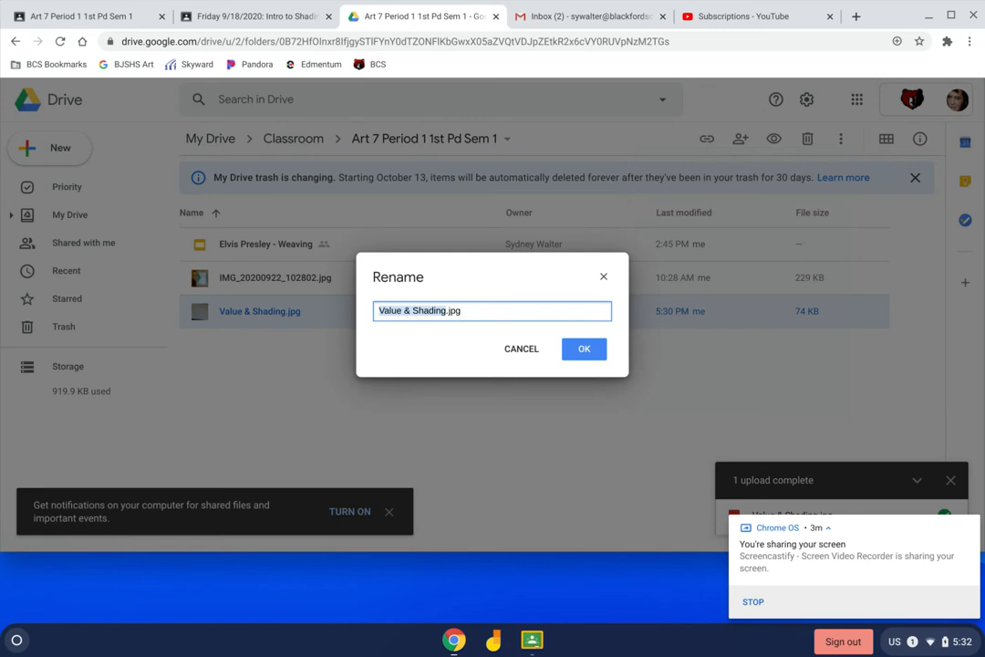
{"action": "type", "text": "B"}
{"action": "type", "text": "le"}
{"action": "type", "text": "nding P"}
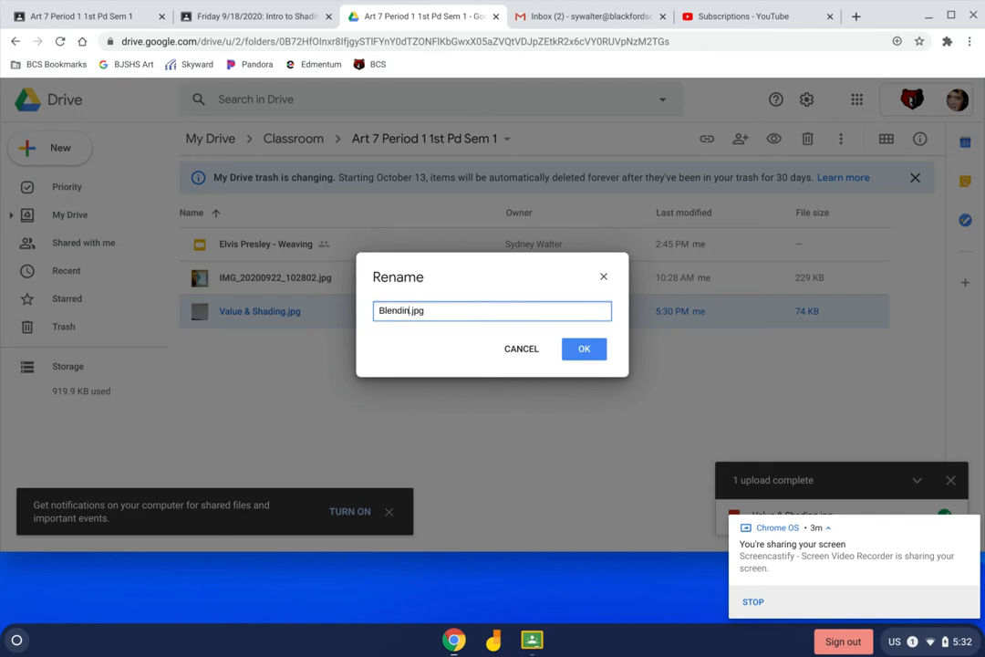
{"action": "type", "text": "ractice"}
{"action": "left_click", "coordinate": [584, 348]}
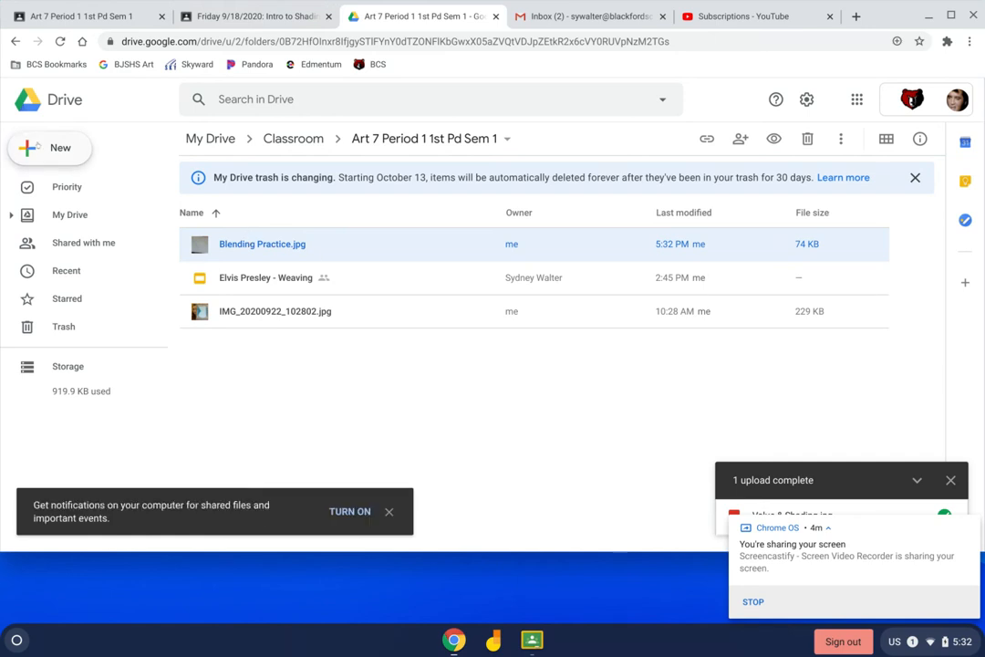
Switch to the Google Classroom assignment "Friday 9/18/2020: Intro to Shading", attach Blending Practice.jpg from Google Drive and turn in the work.
{"action": "left_click", "coordinate": [284, 18]}
{"action": "left_click", "coordinate": [745, 199]}
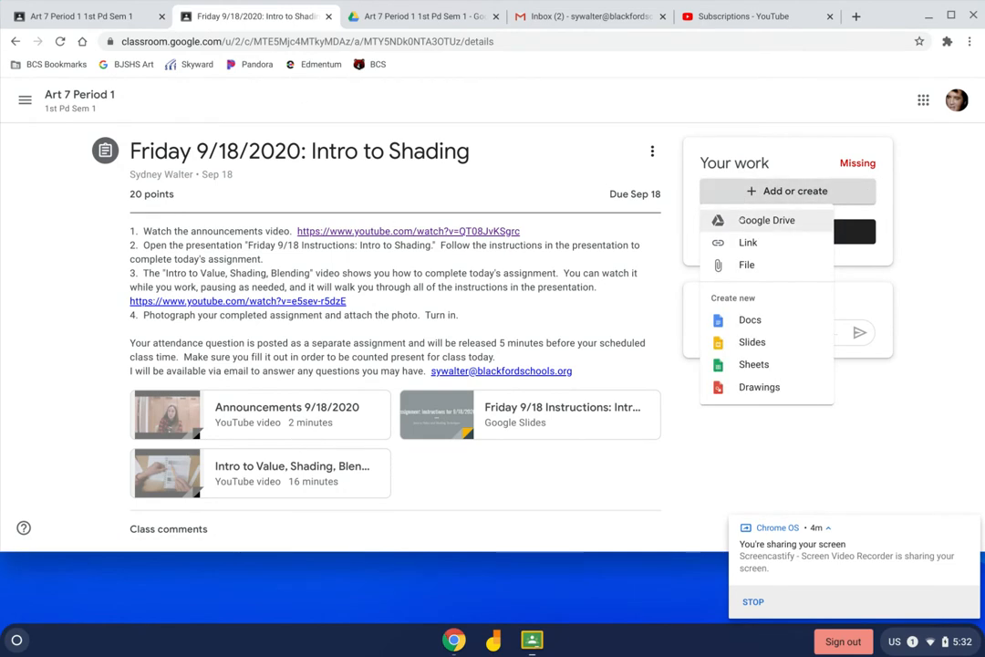
{"action": "left_click", "coordinate": [741, 221]}
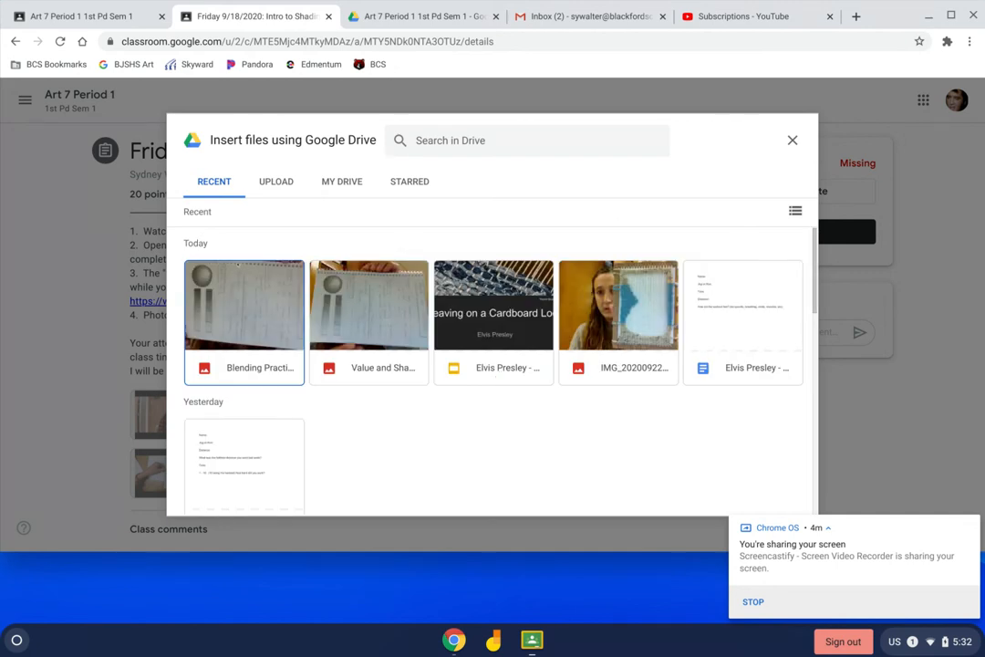
{"action": "left_click", "coordinate": [231, 340]}
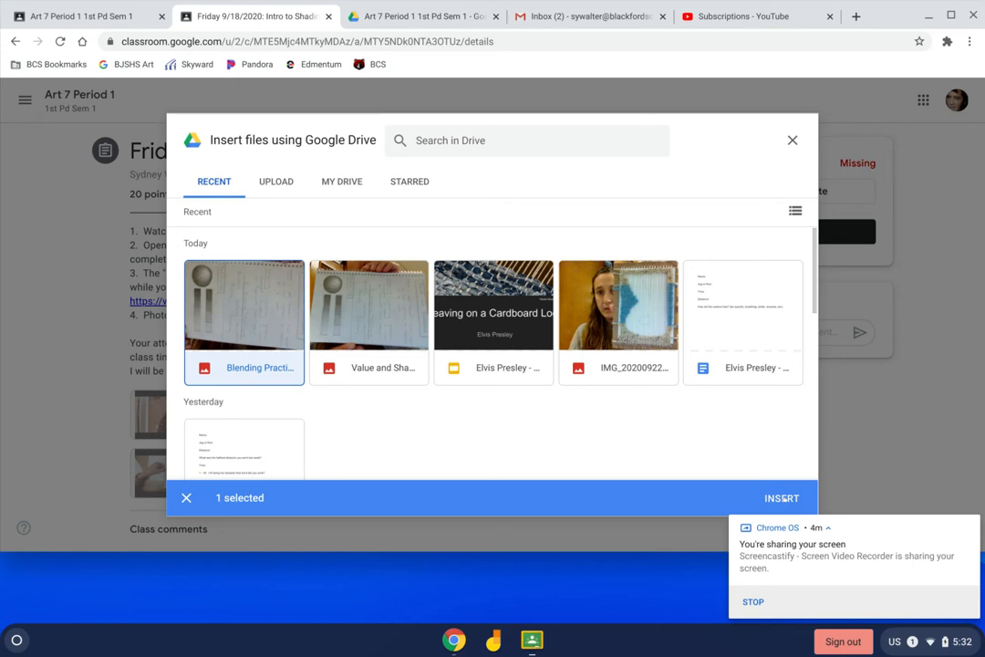
{"action": "left_click", "coordinate": [782, 498]}
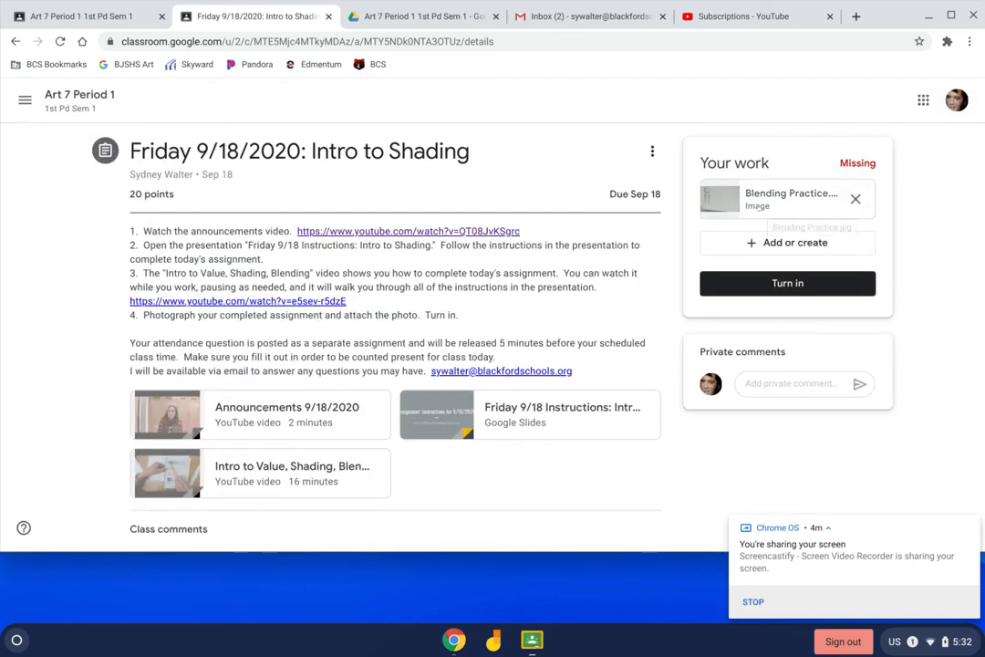
{"action": "left_click", "coordinate": [757, 282]}
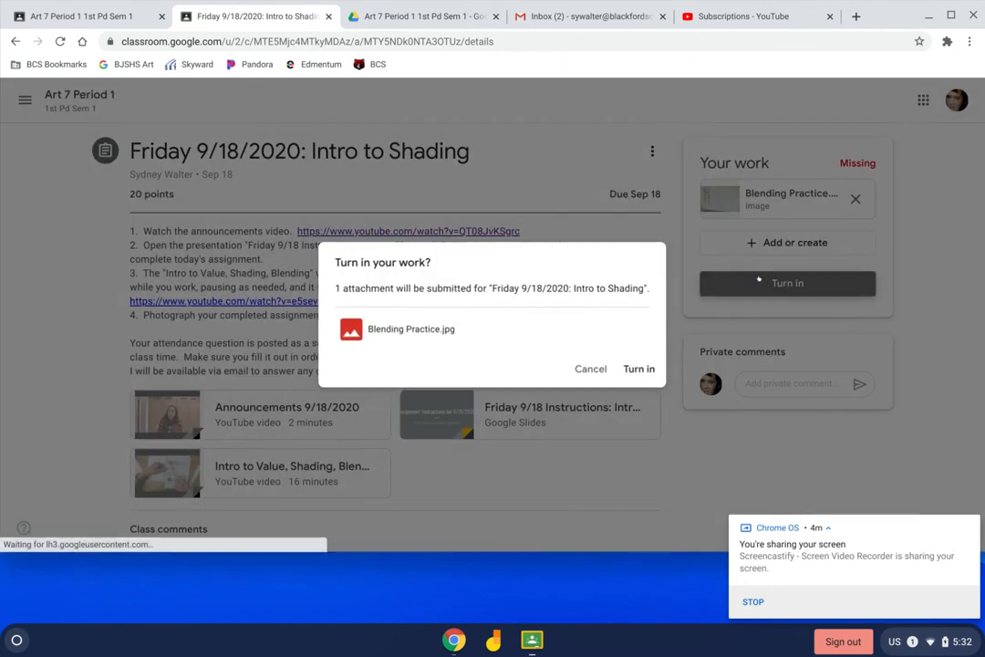
{"action": "left_click", "coordinate": [641, 369]}
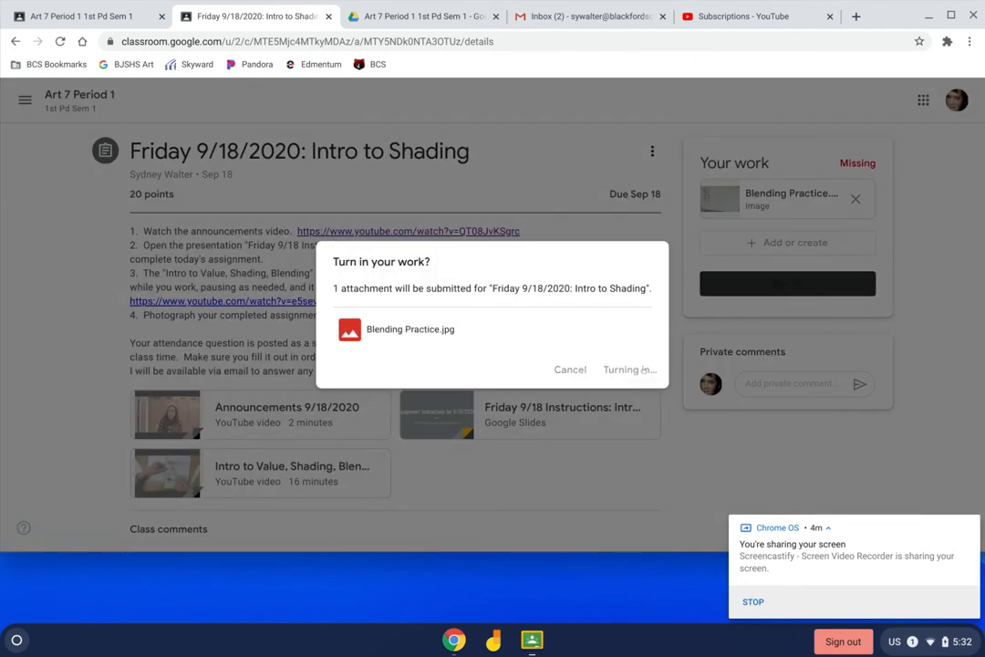